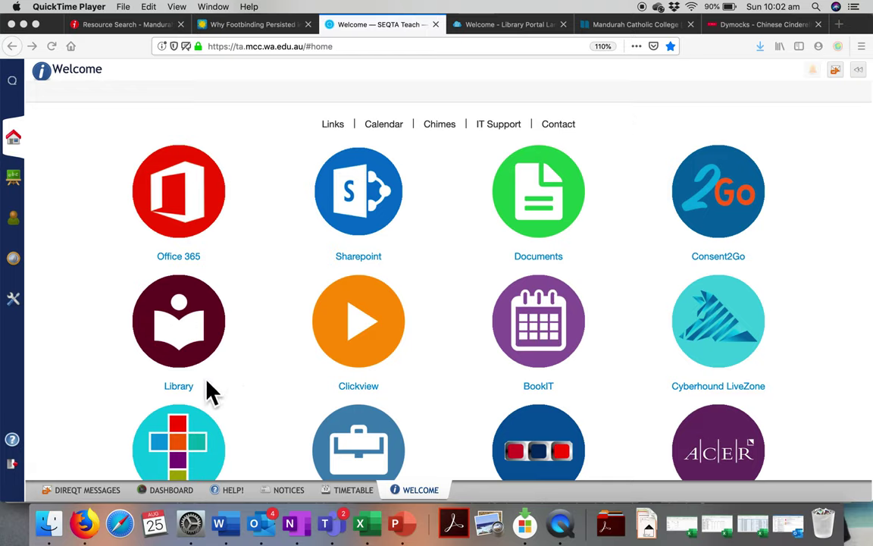
- Open the MCC Library Portal, scroll to the Writing a Bibliography panel, and go to CiteMaker
{"action": "left_click", "coordinate": [186, 339]}
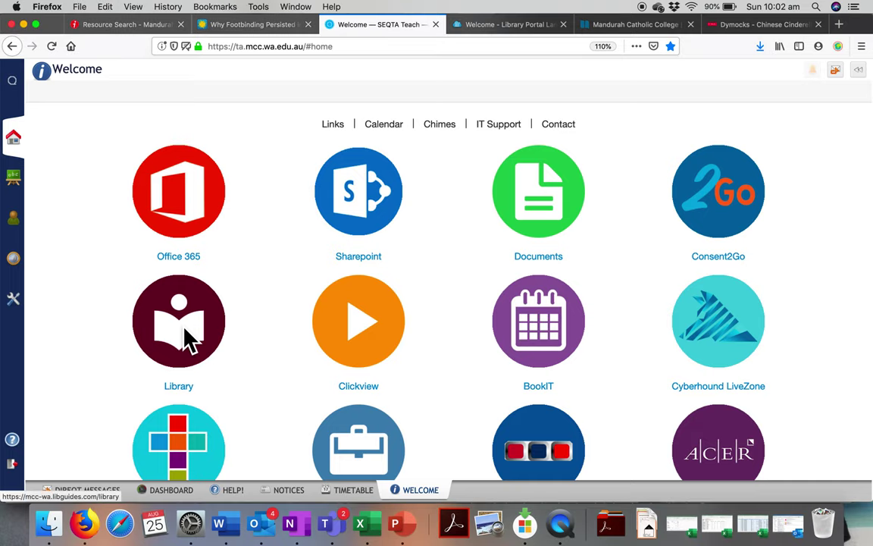
{"action": "left_click", "coordinate": [186, 339]}
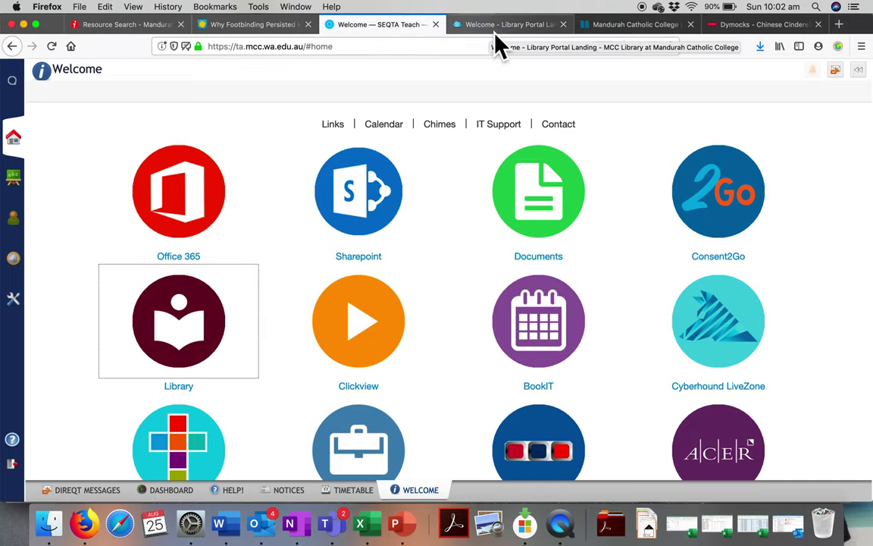
{"action": "left_click", "coordinate": [494, 29]}
{"action": "scroll", "coordinate": [311, 237], "scroll_direction": "up", "scroll_amount": 6}
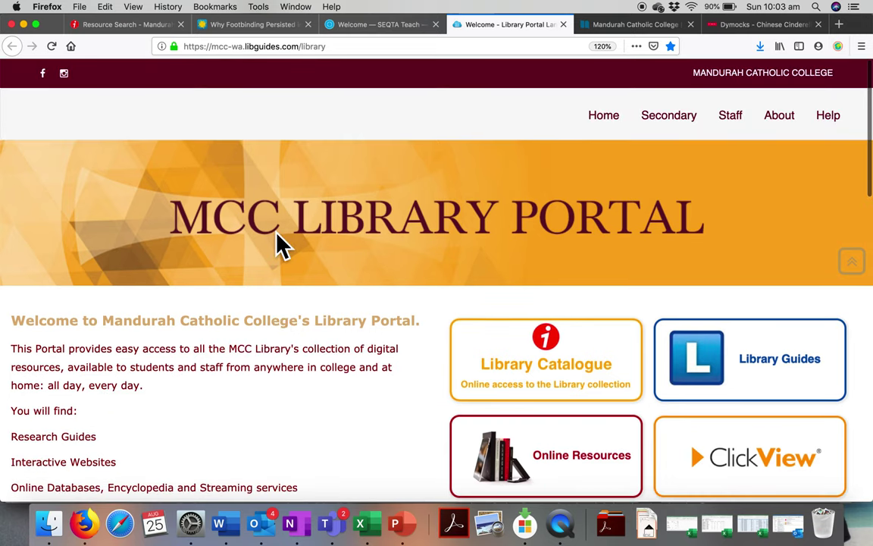
{"action": "scroll", "coordinate": [279, 244], "scroll_direction": "down", "scroll_amount": 2}
{"action": "scroll", "coordinate": [280, 244], "scroll_direction": "down", "scroll_amount": 5}
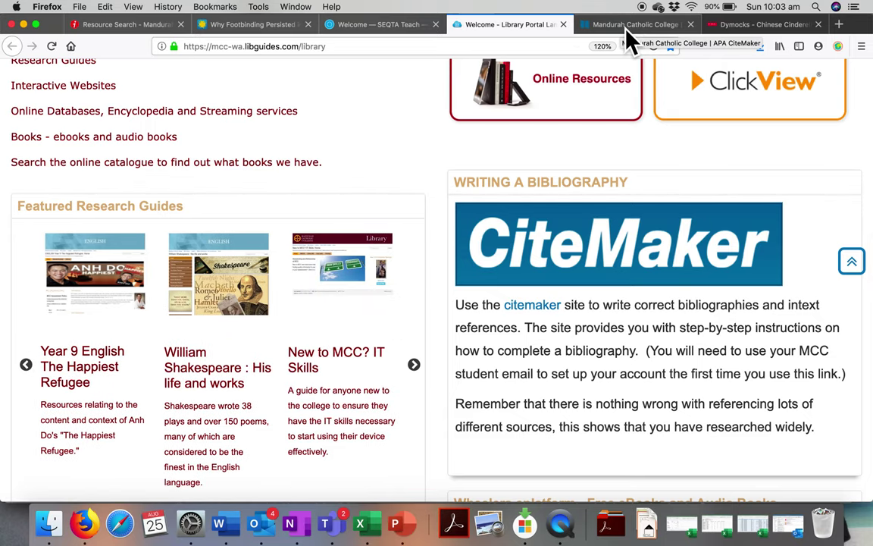
{"action": "left_click", "coordinate": [626, 26]}
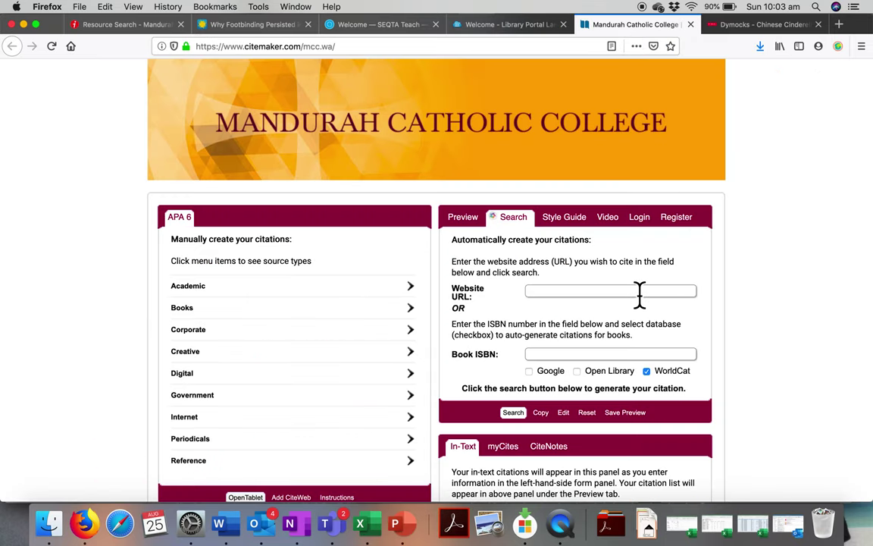
- On the CiteMaker site, bring up the Register form with Name, Email and Student/Educator options
{"action": "scroll", "coordinate": [640, 296], "scroll_direction": "down", "scroll_amount": 1}
{"action": "scroll", "coordinate": [641, 294], "scroll_direction": "up", "scroll_amount": 1}
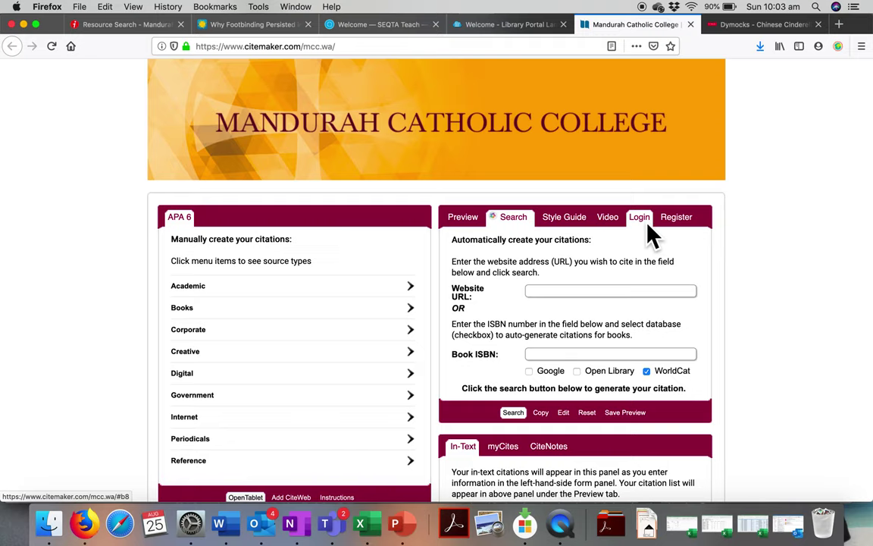
{"action": "left_click", "coordinate": [679, 227]}
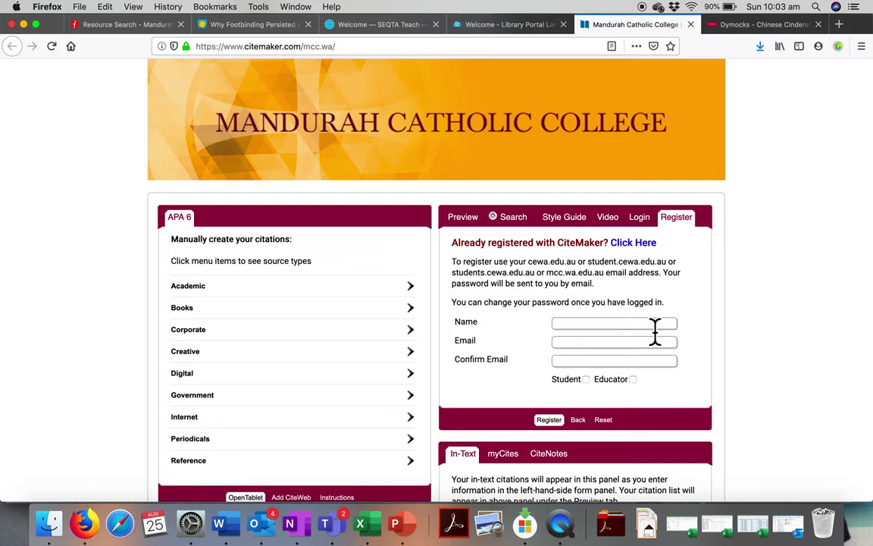
- Enter the student email address, correct its typo, then switch to the Login form
{"action": "left_click", "coordinate": [565, 346]}
{"action": "left_click", "coordinate": [568, 345]}
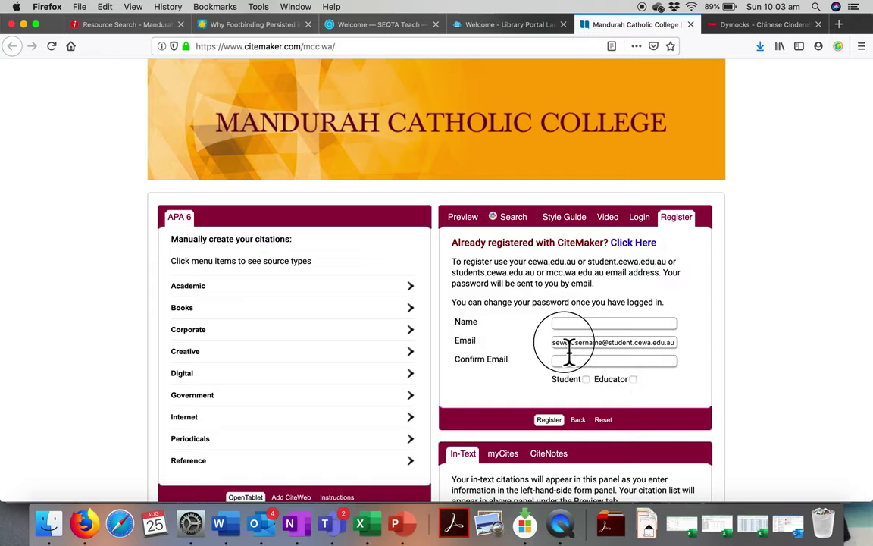
{"action": "key", "text": "BackSpace"}
{"action": "type", "text": "qta"}
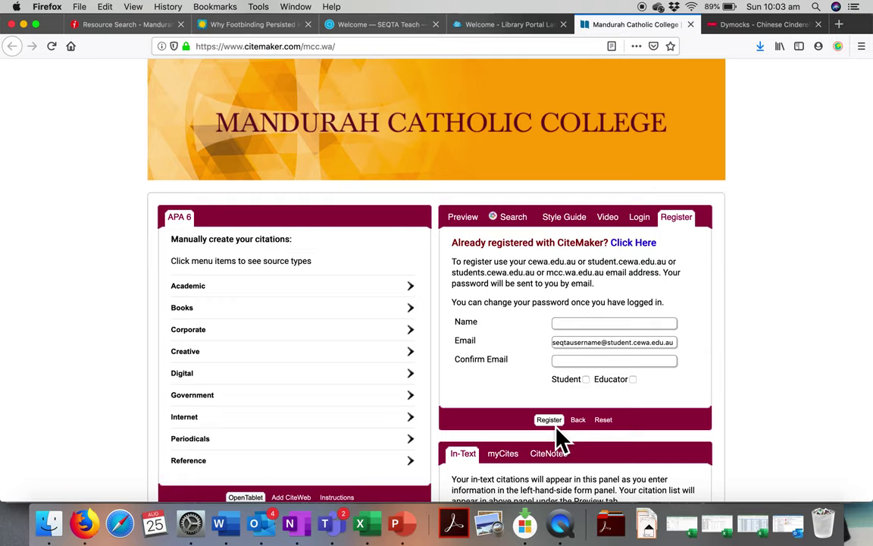
{"action": "left_click", "coordinate": [643, 231]}
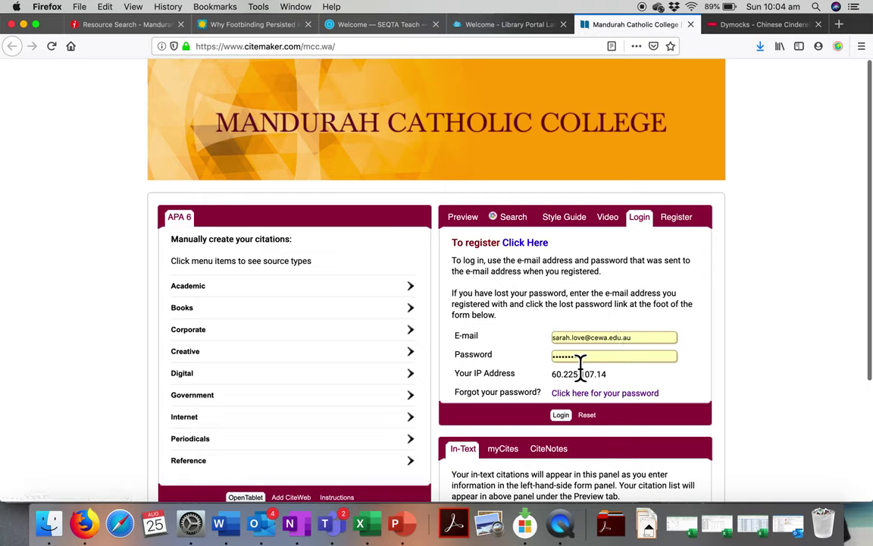
- Log in, decline choosing a citation save location, and open the account profile details
{"action": "left_click", "coordinate": [562, 417]}
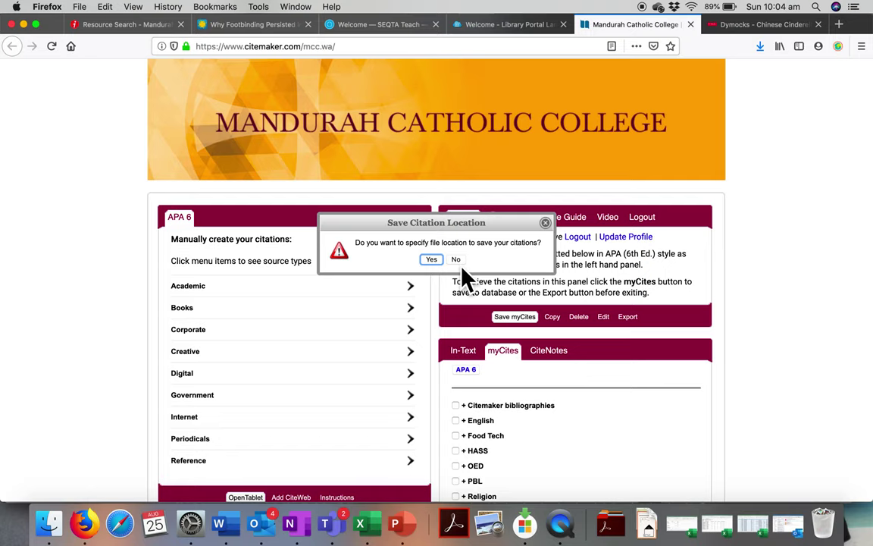
{"action": "left_click", "coordinate": [456, 261]}
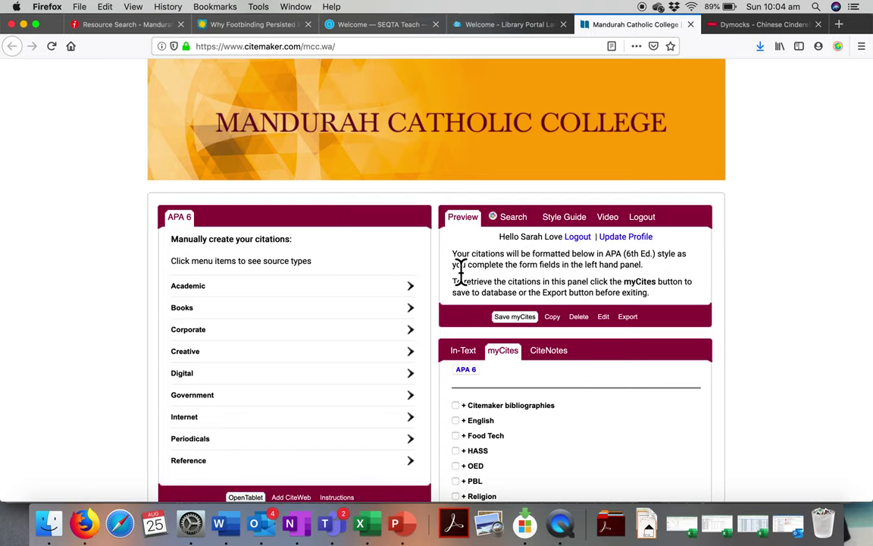
{"action": "left_click", "coordinate": [631, 240]}
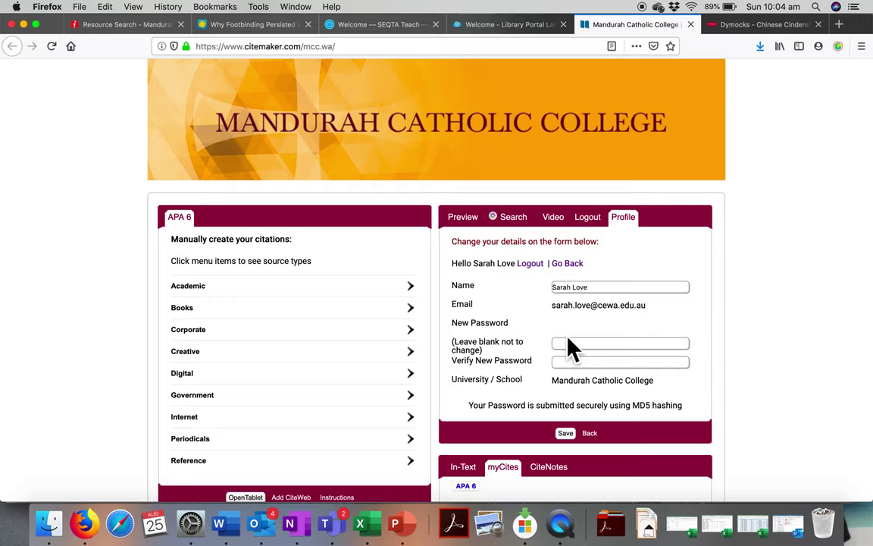
- Return to the citation search and copy the book's ISBN from the Dymocks bookshop page
{"action": "left_click", "coordinate": [518, 227]}
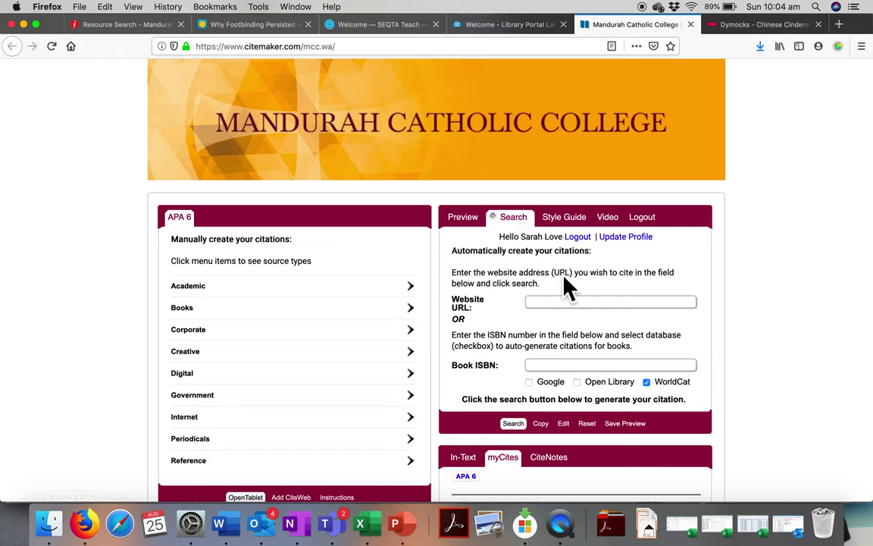
{"action": "left_click", "coordinate": [750, 30]}
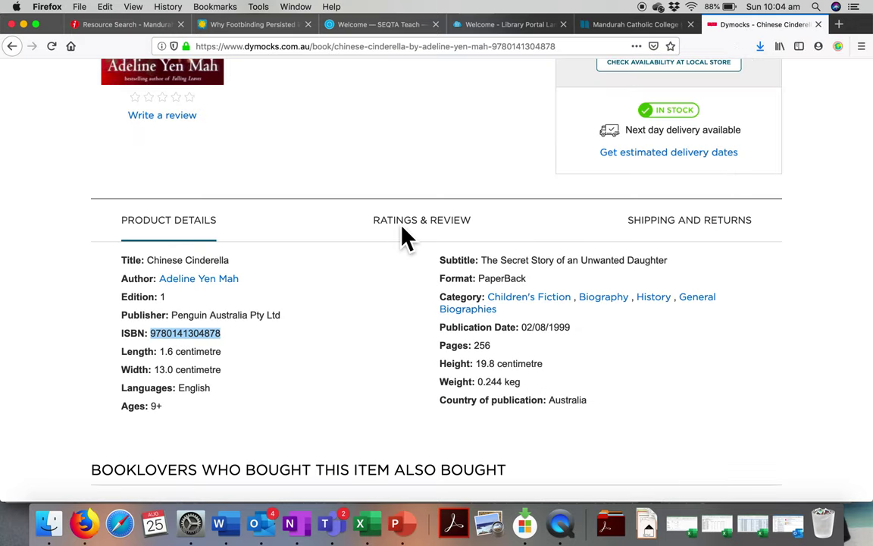
{"action": "left_click", "coordinate": [632, 25]}
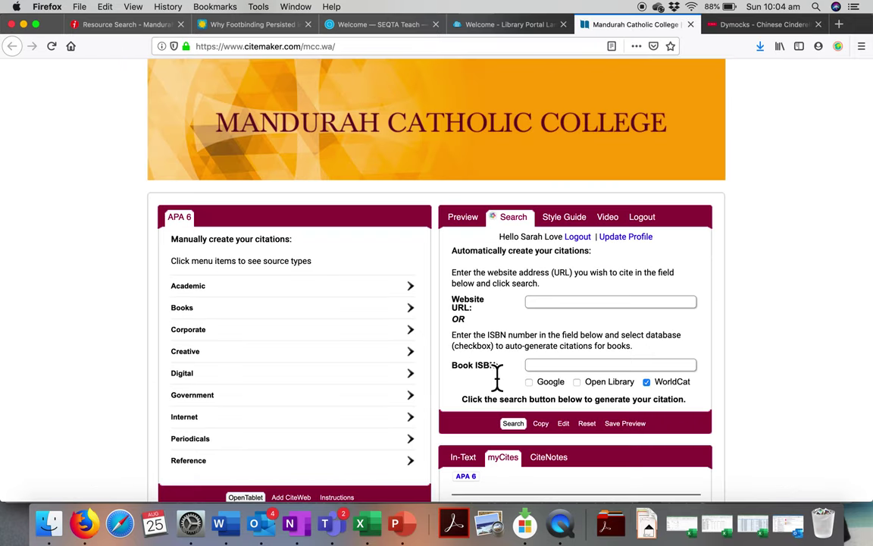
{"action": "left_click", "coordinate": [552, 368]}
{"action": "key", "text": "super+v"}
{"action": "left_click", "coordinate": [520, 430]}
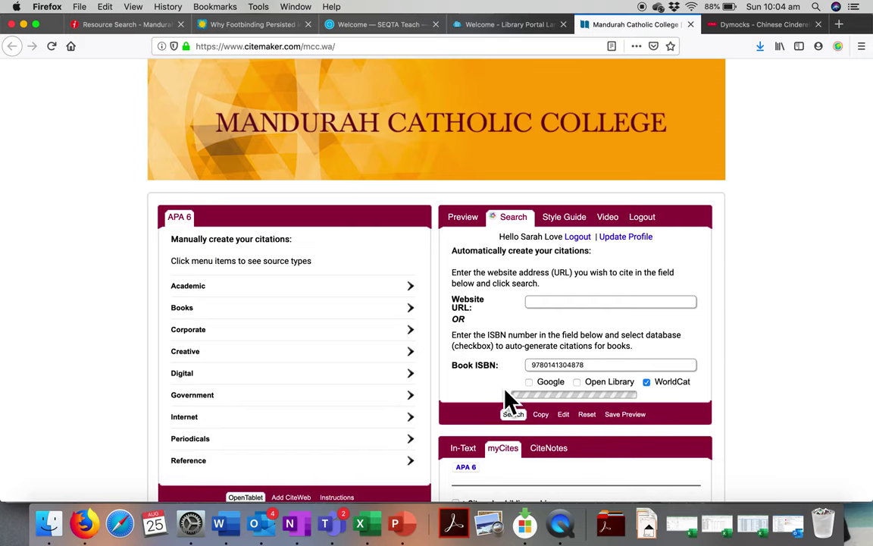
{"action": "scroll", "coordinate": [433, 409], "scroll_direction": "down", "scroll_amount": 3}
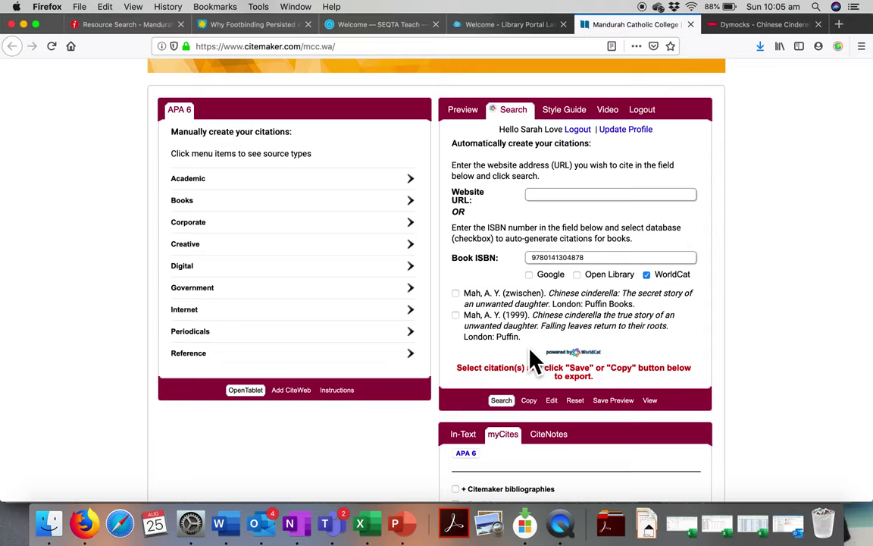
{"action": "left_click", "coordinate": [457, 317]}
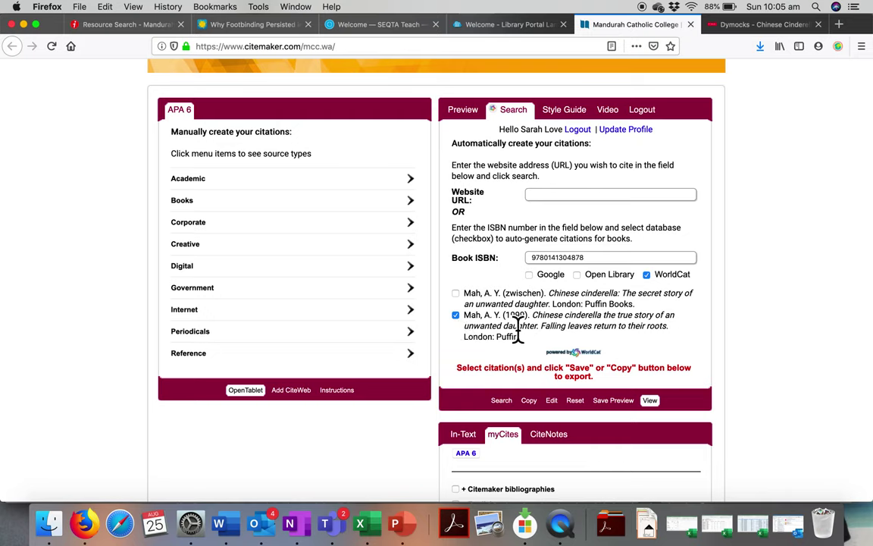
- Save Preview the 1999 Puffin citation and view the existing subject folders in Save As
{"action": "left_click", "coordinate": [612, 406]}
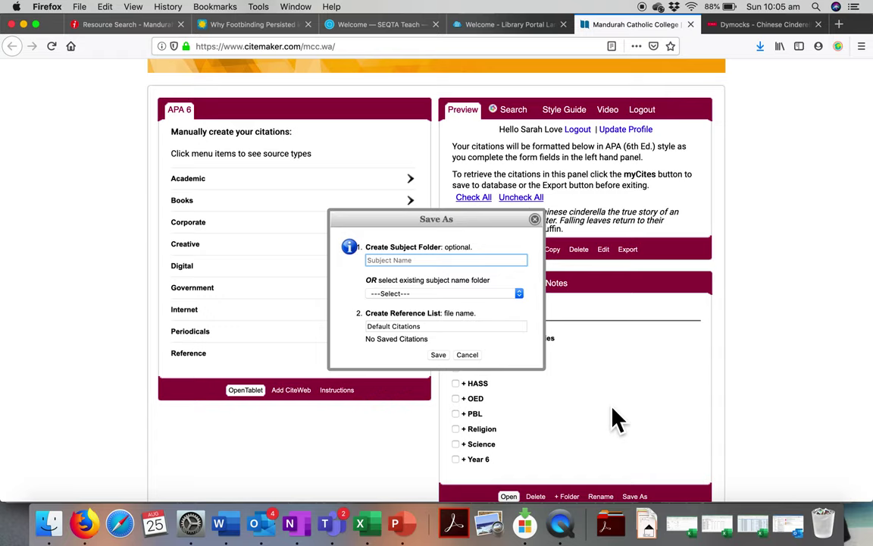
{"action": "left_click", "coordinate": [523, 297]}
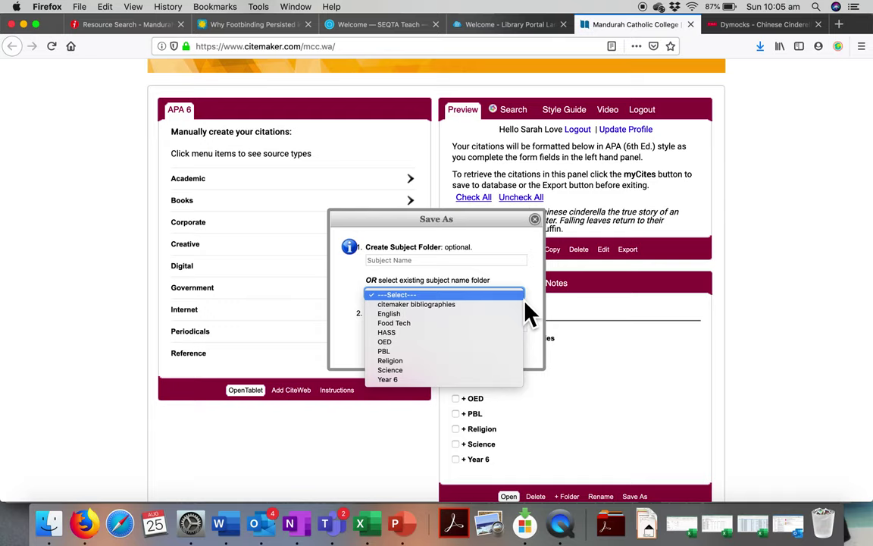
- Pick the English folder and Chinese Cinderella list in Save As, then save the Mah citation
{"action": "left_click", "coordinate": [403, 317]}
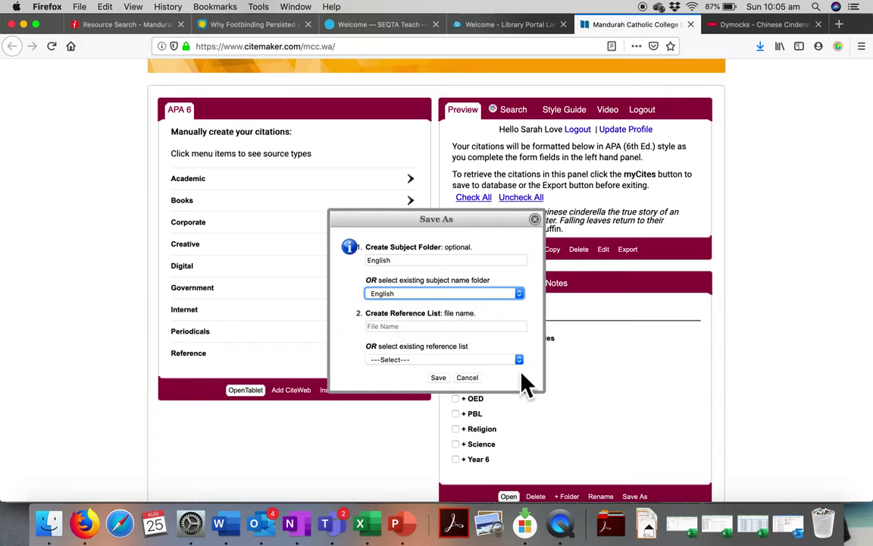
{"action": "left_click", "coordinate": [460, 327]}
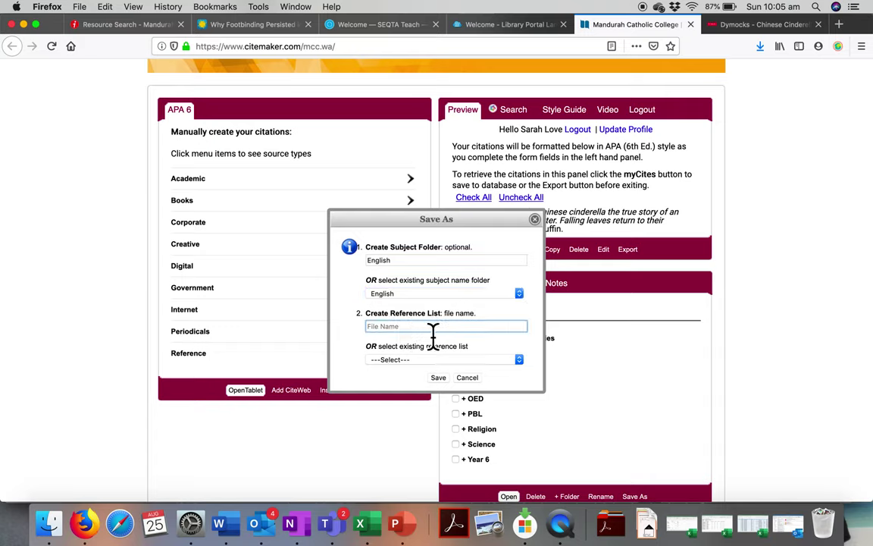
{"action": "left_click", "coordinate": [522, 362]}
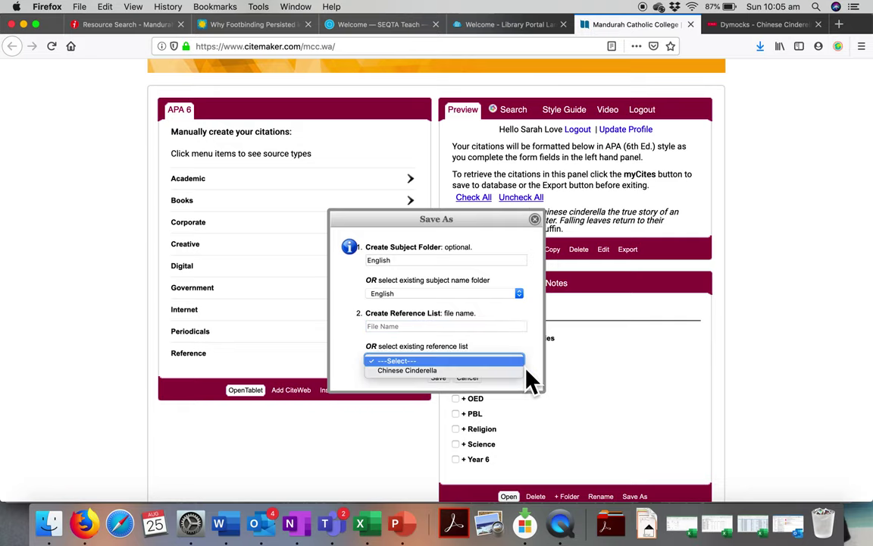
{"action": "left_click", "coordinate": [416, 371]}
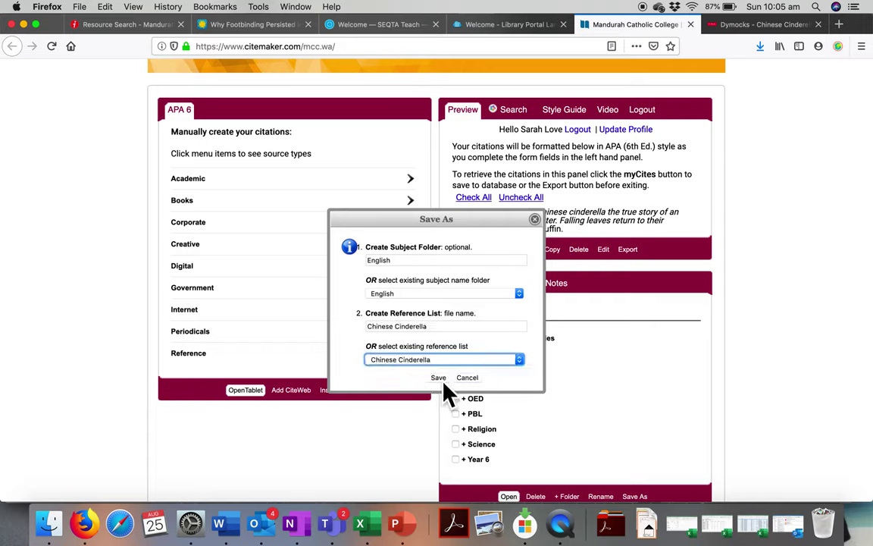
{"action": "left_click", "coordinate": [442, 380]}
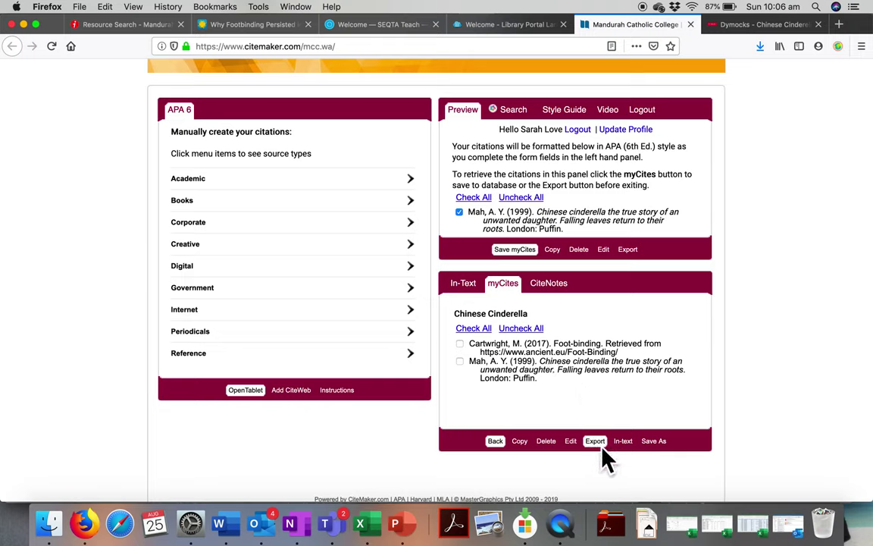
- Select both the Cartwright and Mah citations and show the list's export options
{"action": "left_click", "coordinate": [460, 345]}
{"action": "left_click", "coordinate": [463, 368]}
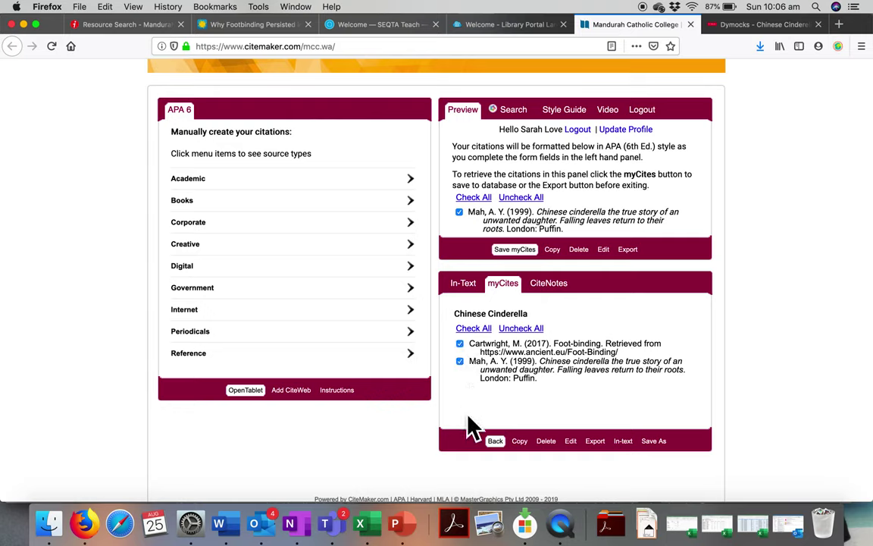
{"action": "left_click", "coordinate": [595, 441]}
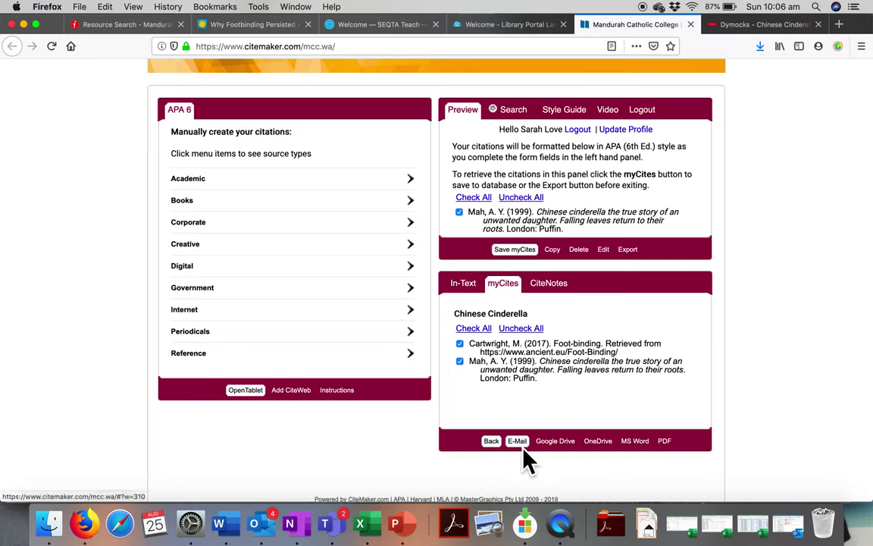
- Export the reference list to Word as citemaker-10.docx, opening it with Microsoft Word
{"action": "left_click", "coordinate": [637, 444]}
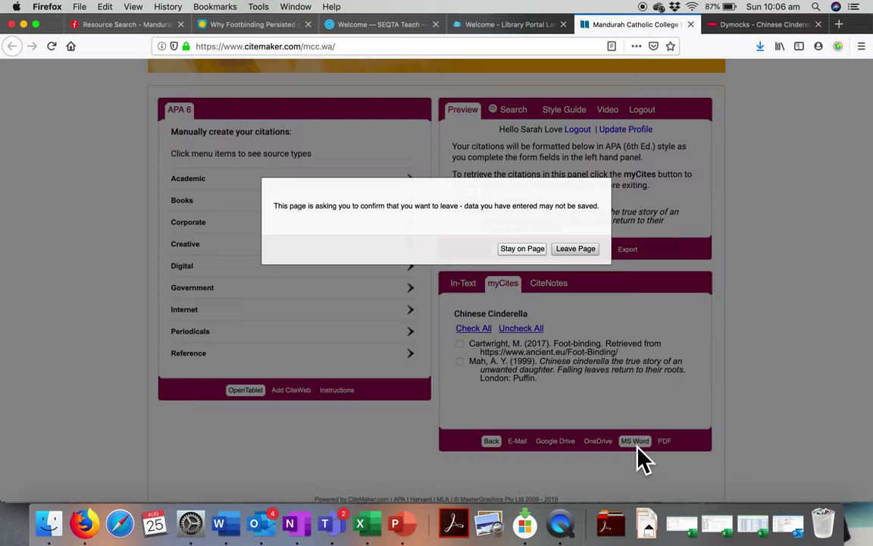
{"action": "left_click", "coordinate": [576, 250]}
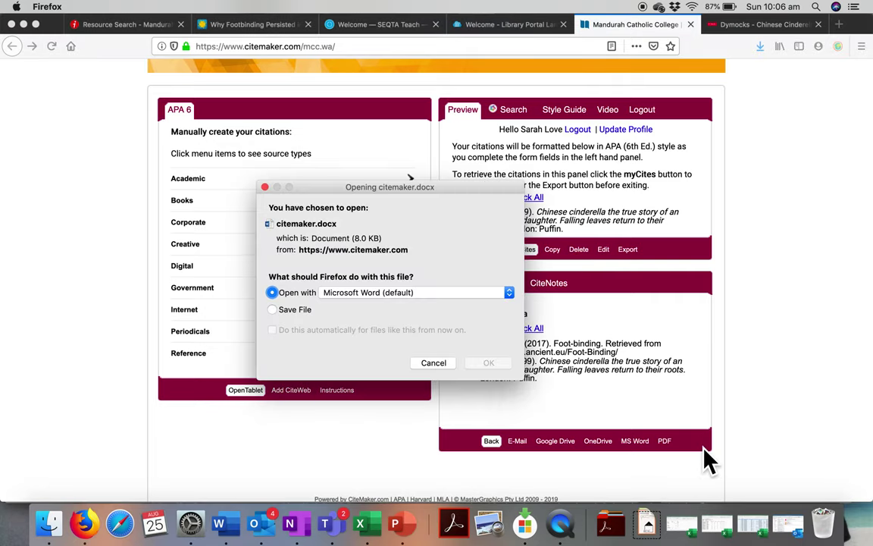
{"action": "left_click", "coordinate": [494, 366]}
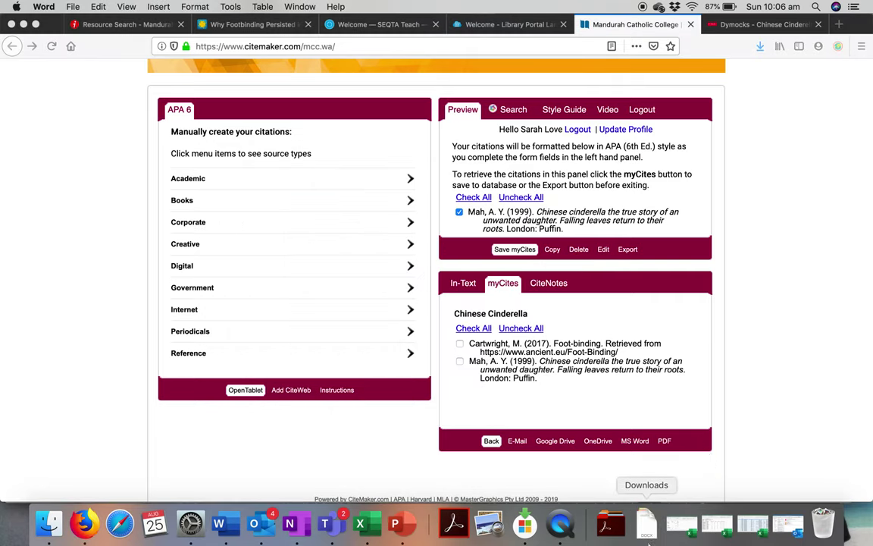
{"action": "left_click", "coordinate": [656, 537]}
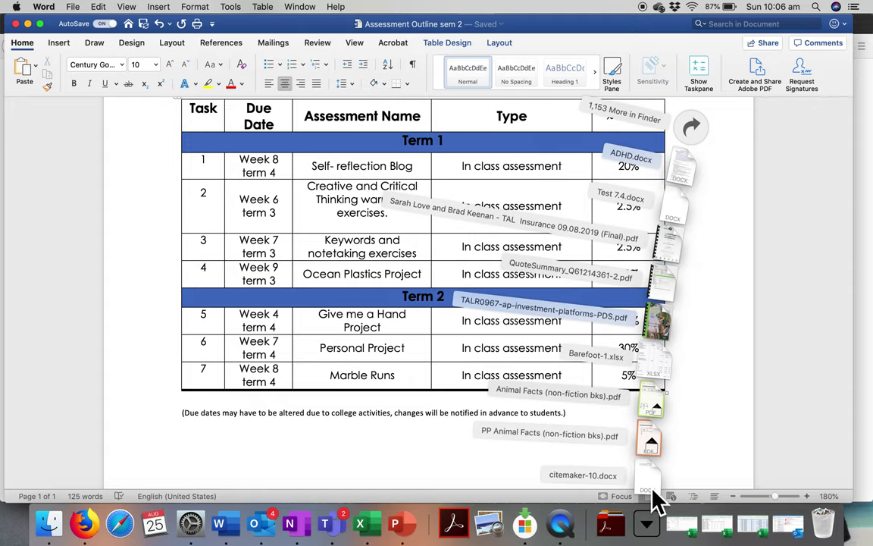
- Open citemaker-10.docx and zoom to about 170% to read the Cartwright and Mah references
{"action": "left_click", "coordinate": [656, 500]}
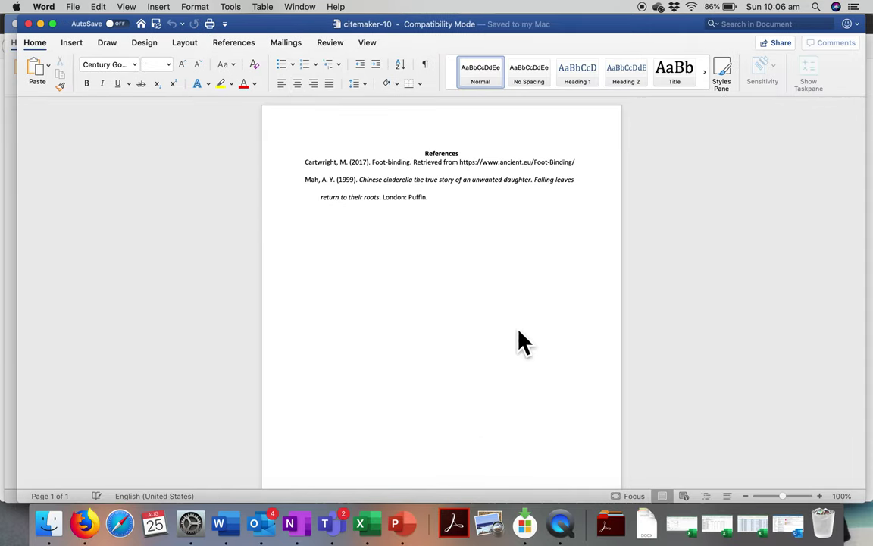
{"action": "left_click", "coordinate": [820, 496]}
{"action": "left_click", "coordinate": [819, 496]}
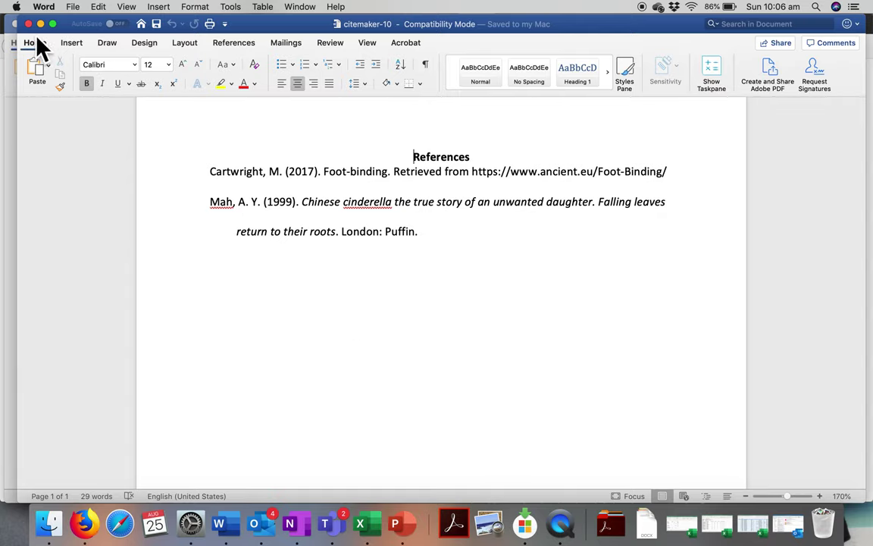
- Clear the old book ISBN from CiteMaker's automatic citation search
{"action": "left_click", "coordinate": [90, 531]}
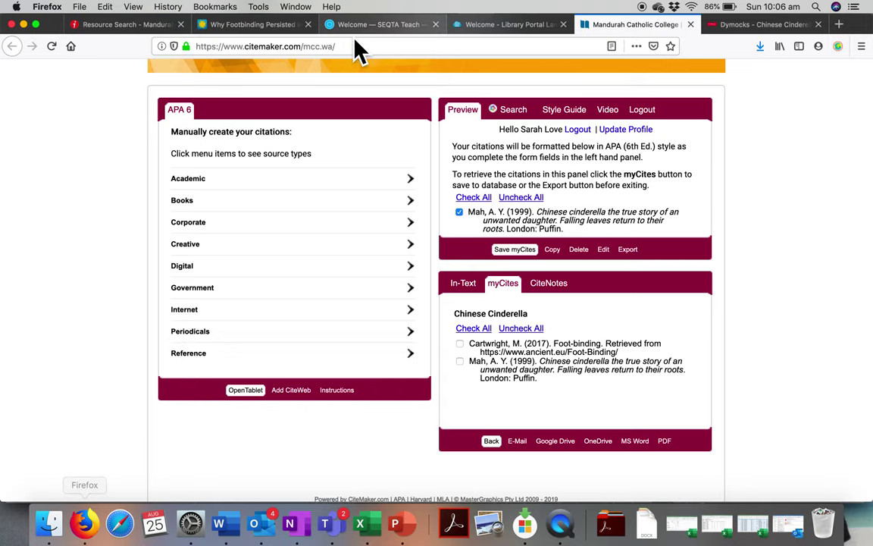
{"action": "left_click", "coordinate": [519, 119]}
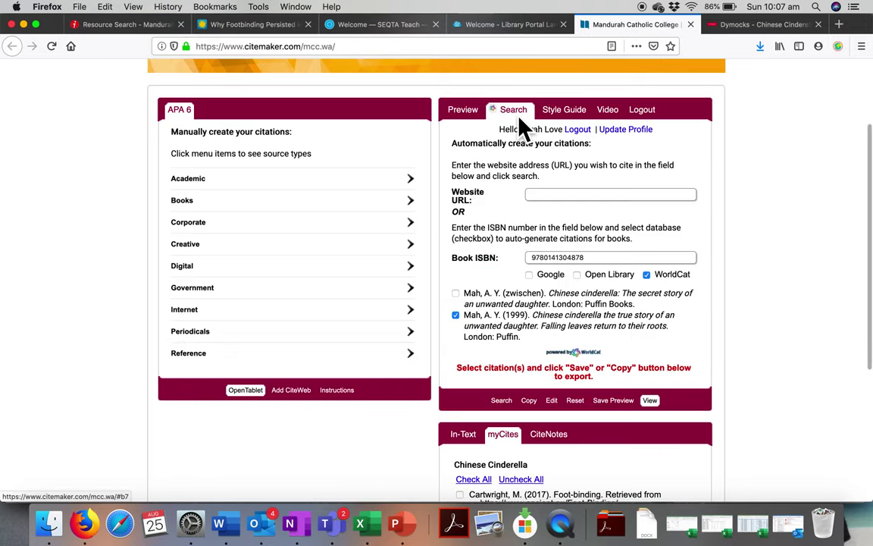
{"action": "left_click_drag", "start_coordinate": [594, 259], "coordinate": [516, 260]}
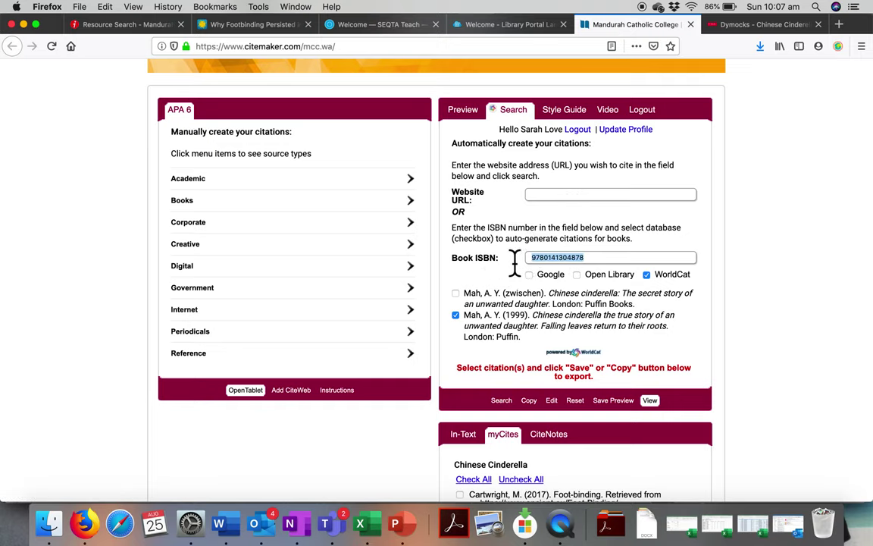
{"action": "key", "text": "BackSpace"}
- Paste the Smithsonian footbinding article's URL into Website URL and generate its citation
{"action": "left_click", "coordinate": [536, 196]}
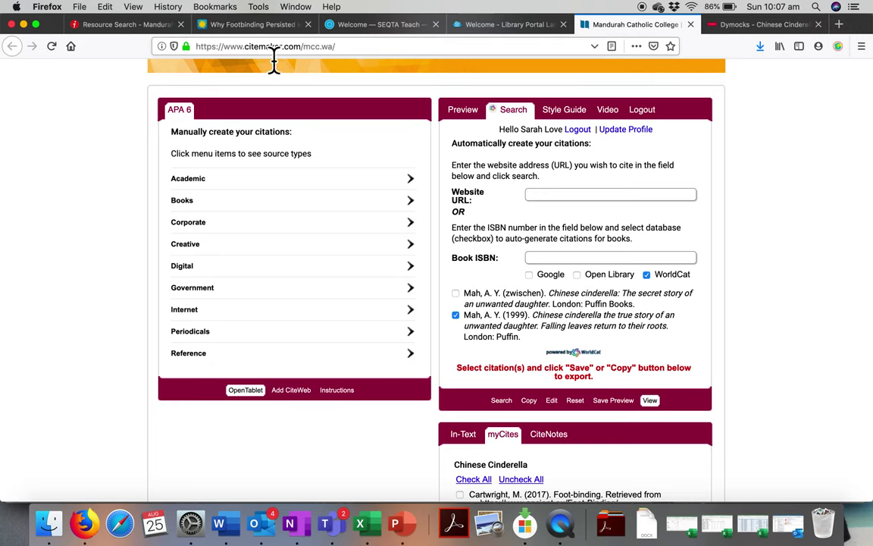
{"action": "left_click", "coordinate": [263, 30]}
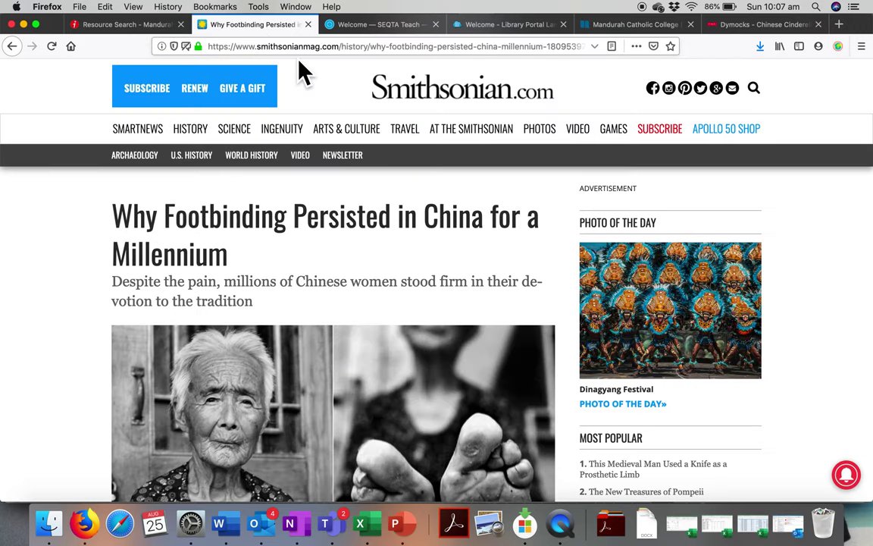
{"action": "left_click", "coordinate": [297, 48]}
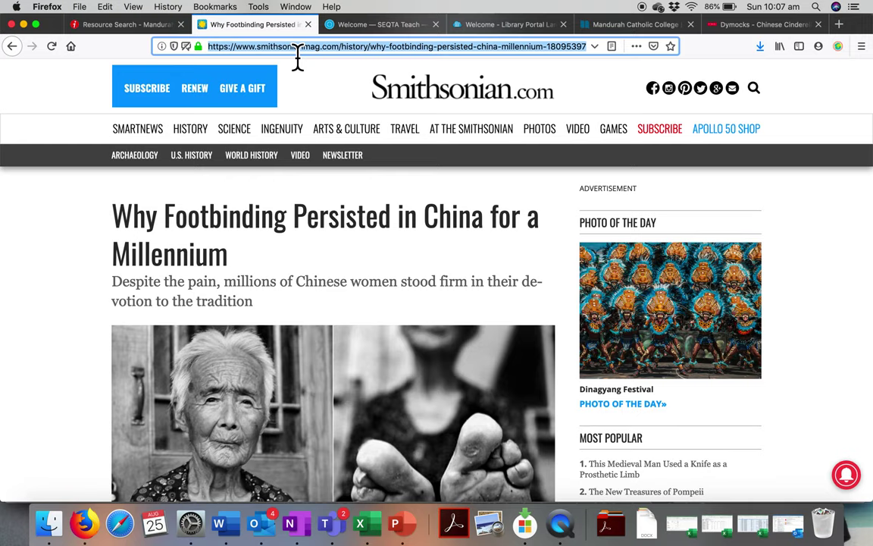
{"action": "left_click", "coordinate": [620, 32]}
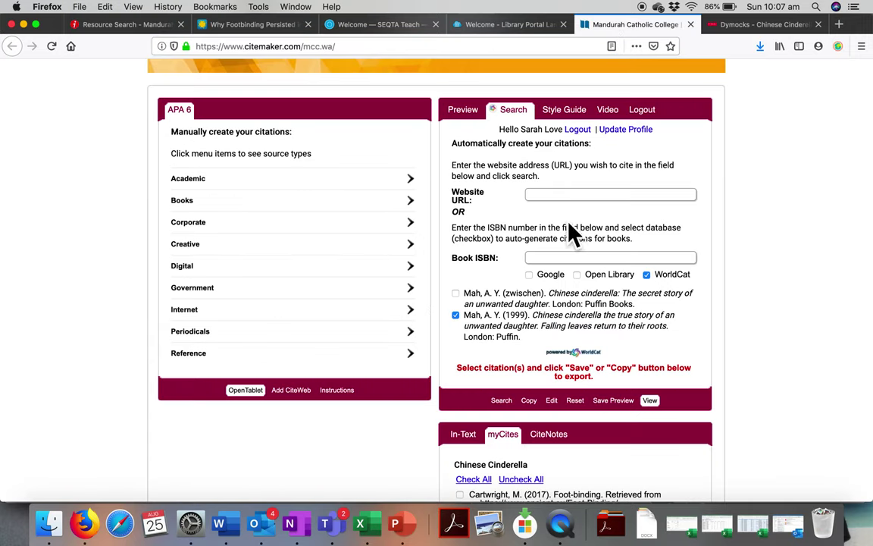
{"action": "left_click", "coordinate": [538, 198]}
{"action": "type", "text": "https://www.smithsonianmag.com/history/why-footbinding-persisted-china-millennium-180953971/"}
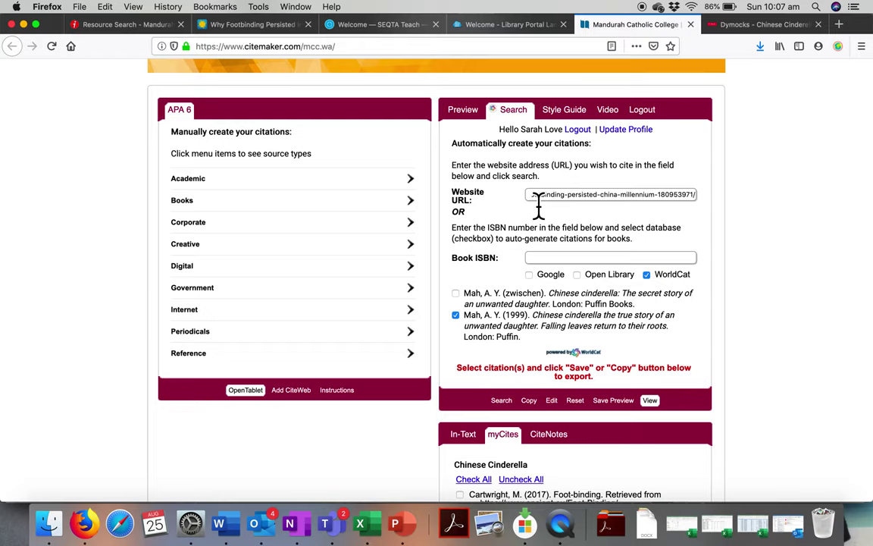
{"action": "left_click", "coordinate": [502, 402]}
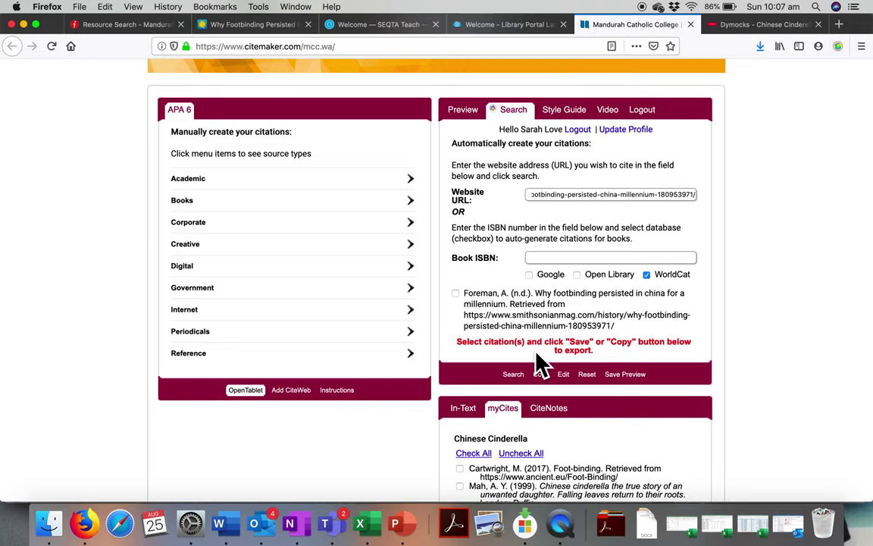
- Find the February 2015 date in the Smithsonian article's byline, then return to CiteMaker
{"action": "left_click", "coordinate": [249, 31]}
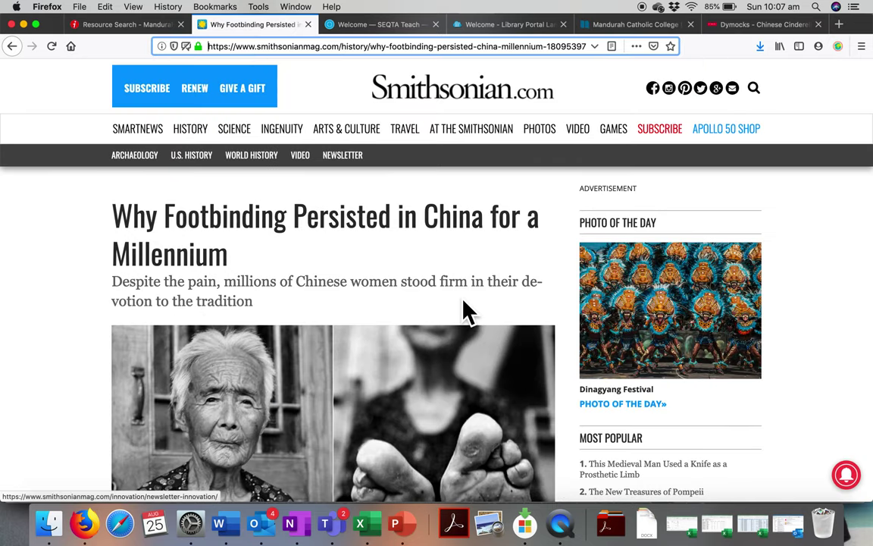
{"action": "scroll", "coordinate": [464, 307], "scroll_direction": "down", "scroll_amount": 5}
{"action": "scroll", "coordinate": [464, 307], "scroll_direction": "down", "scroll_amount": 4}
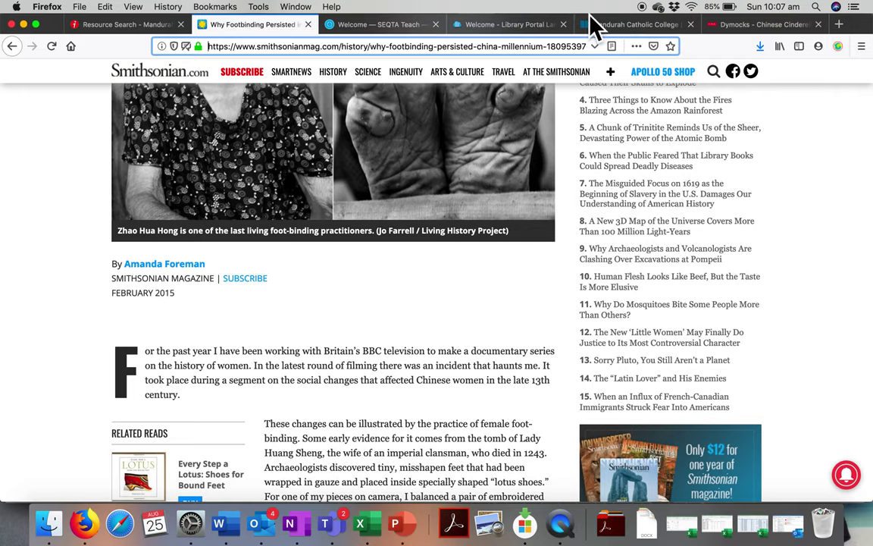
{"action": "left_click", "coordinate": [619, 27]}
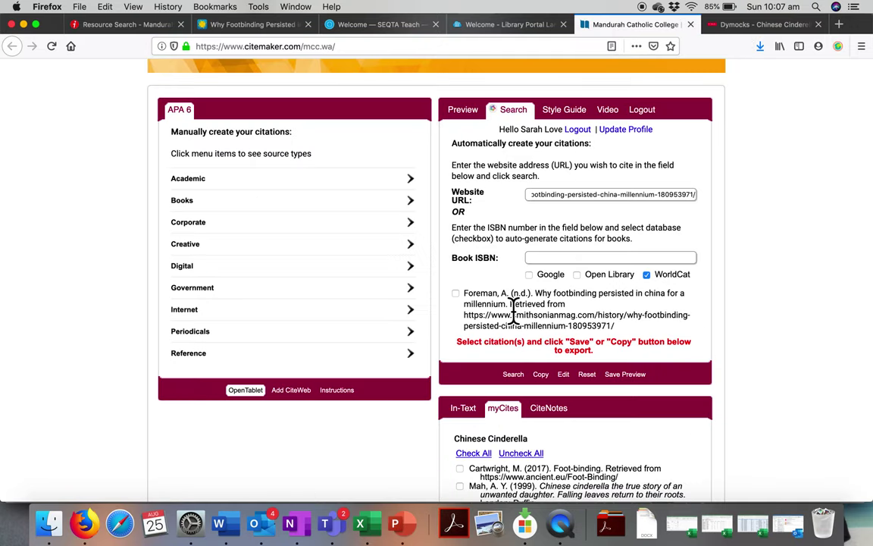
- Edit the Foreman citation as a Website source, change its year from n.d. to 2015, and save the preview
{"action": "left_click", "coordinate": [568, 379]}
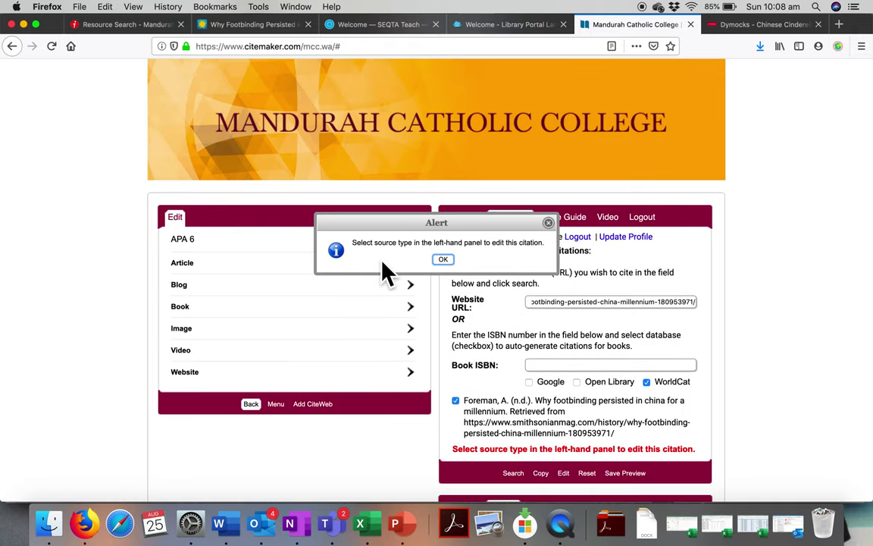
{"action": "left_click", "coordinate": [449, 263]}
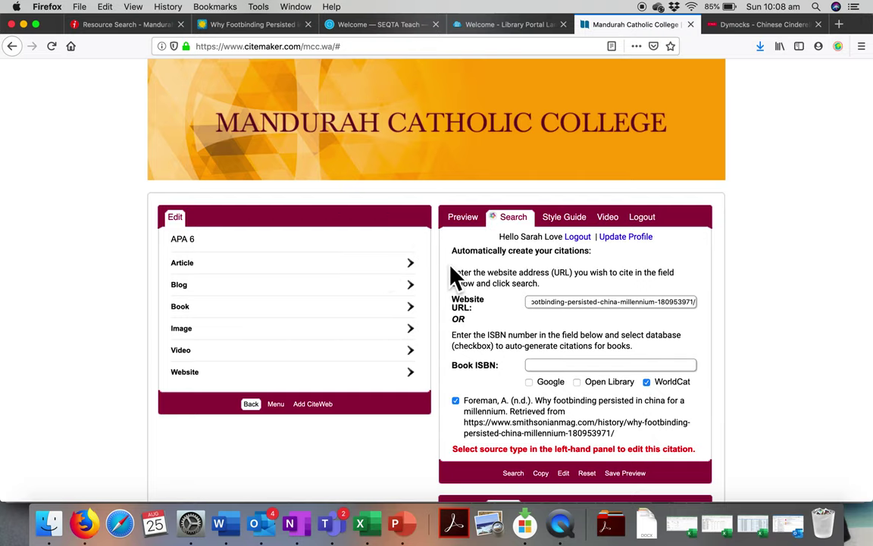
{"action": "left_click", "coordinate": [183, 382]}
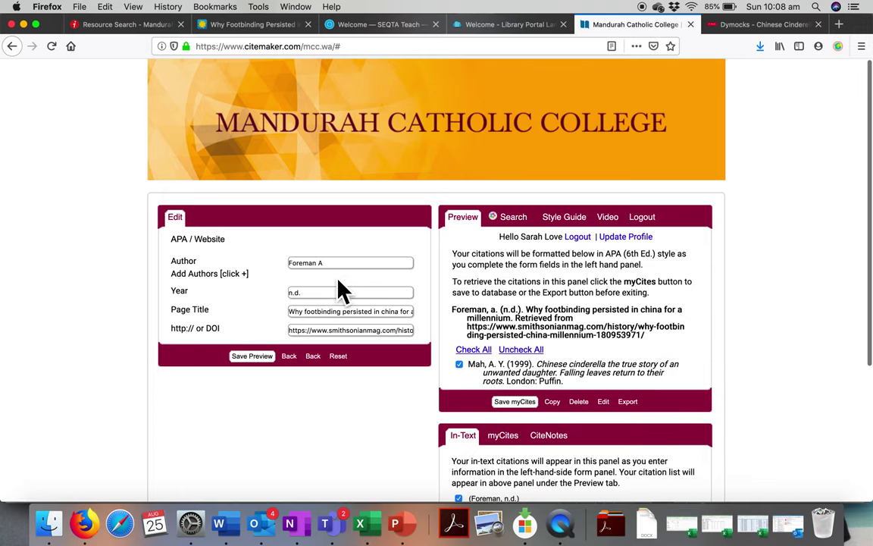
{"action": "left_click", "coordinate": [303, 293]}
{"action": "key", "text": "BackSpace"}
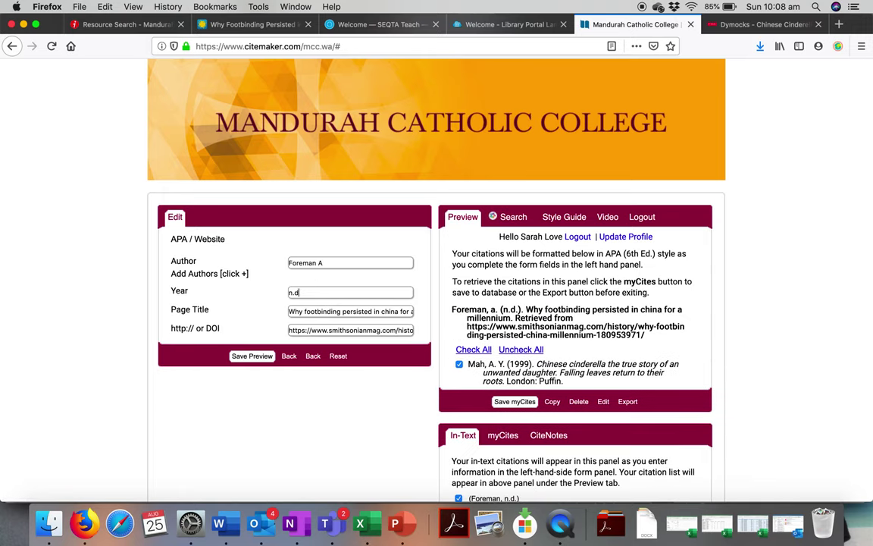
{"action": "key", "text": "BackSpace"}
{"action": "key", "text": "BackSpace"}
{"action": "key", "text": "BackSpace"}
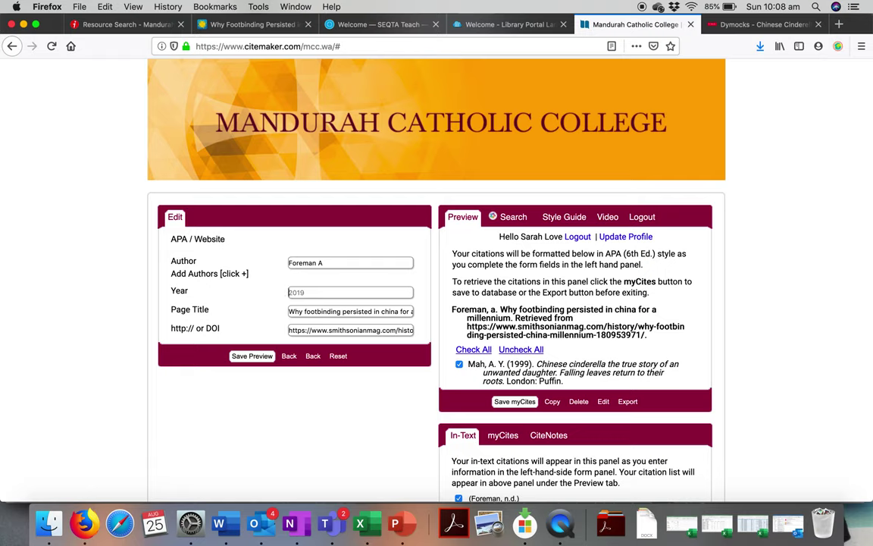
{"action": "type", "text": "2015"}
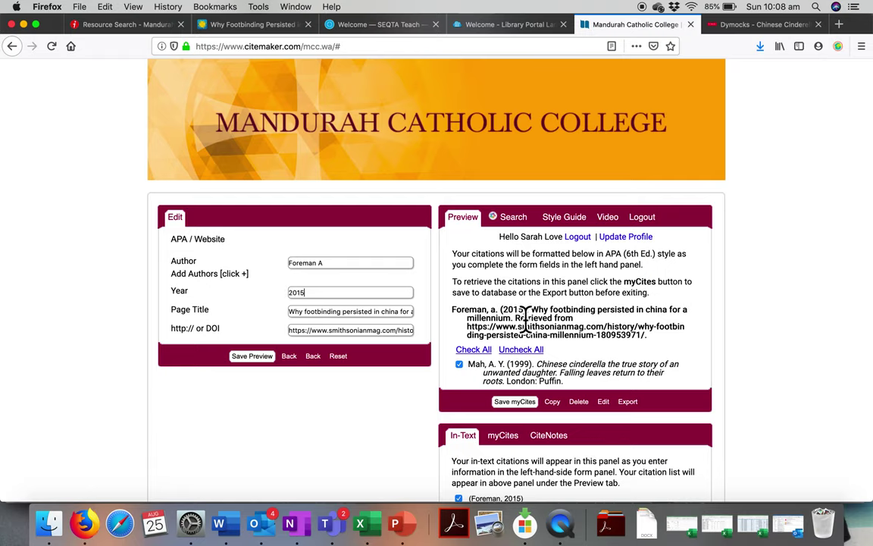
{"action": "left_click", "coordinate": [256, 361]}
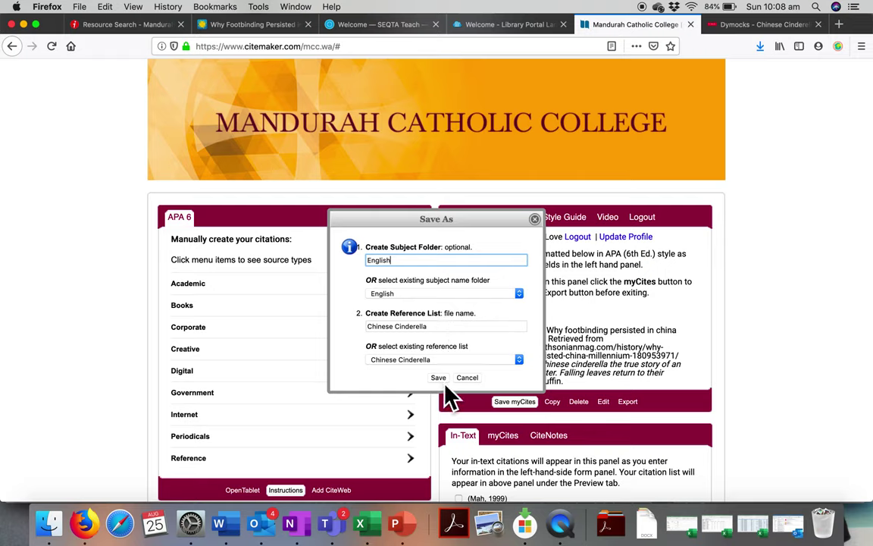
- Save the Foreman 2015 citation to the Chinese Cinderella list in the English folder
{"action": "left_click", "coordinate": [445, 382]}
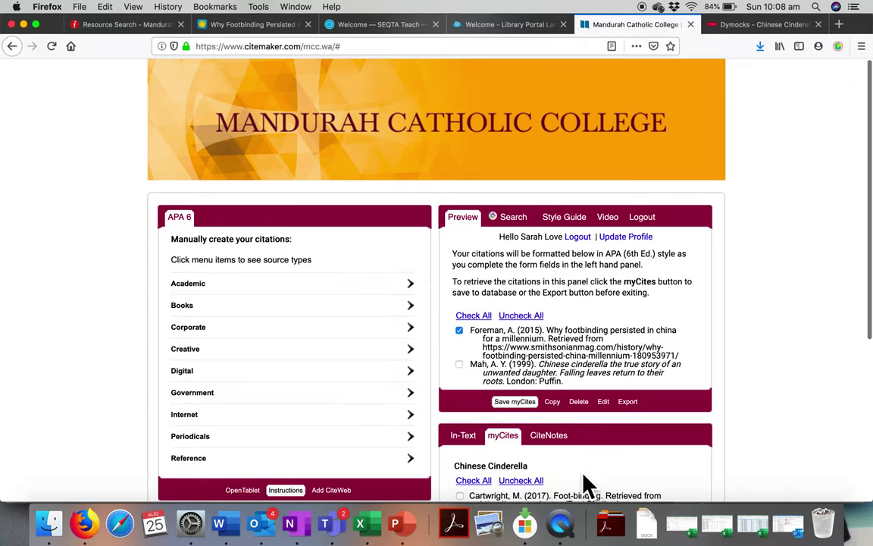
{"action": "scroll", "coordinate": [584, 478], "scroll_direction": "down", "scroll_amount": 5}
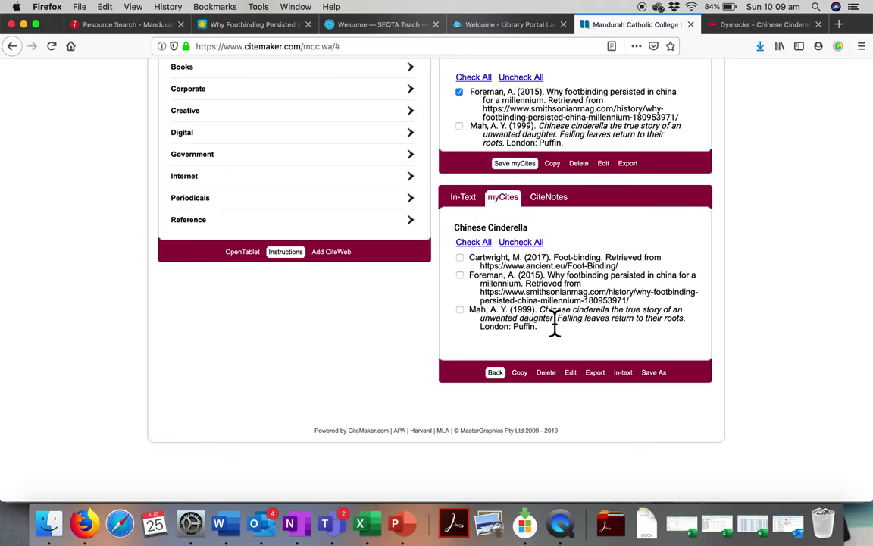
- Display the in-text citations: (Mah, 1999), Mah (1999), (Foreman, 2015) and Foreman (2015)
{"action": "left_click", "coordinate": [471, 204]}
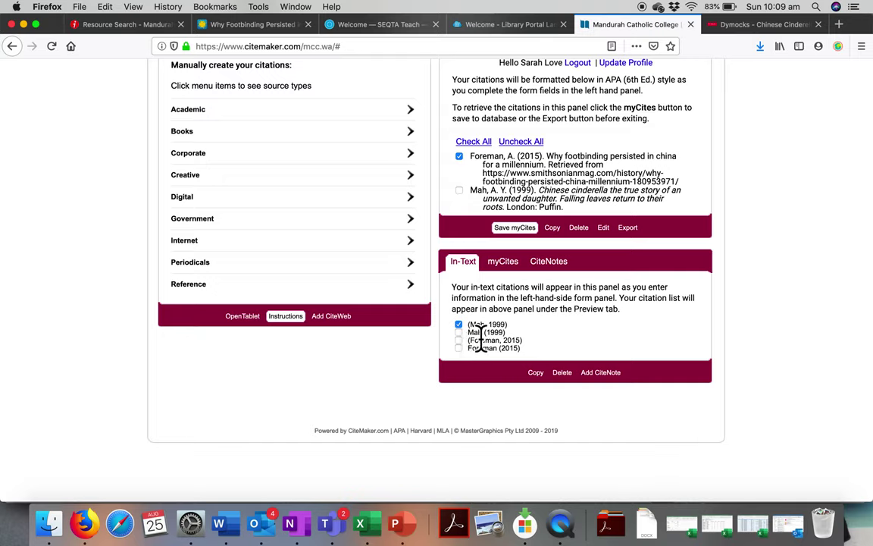
{"action": "left_click", "coordinate": [536, 372]}
{"action": "scroll", "coordinate": [546, 391], "scroll_direction": "up", "scroll_amount": 5}
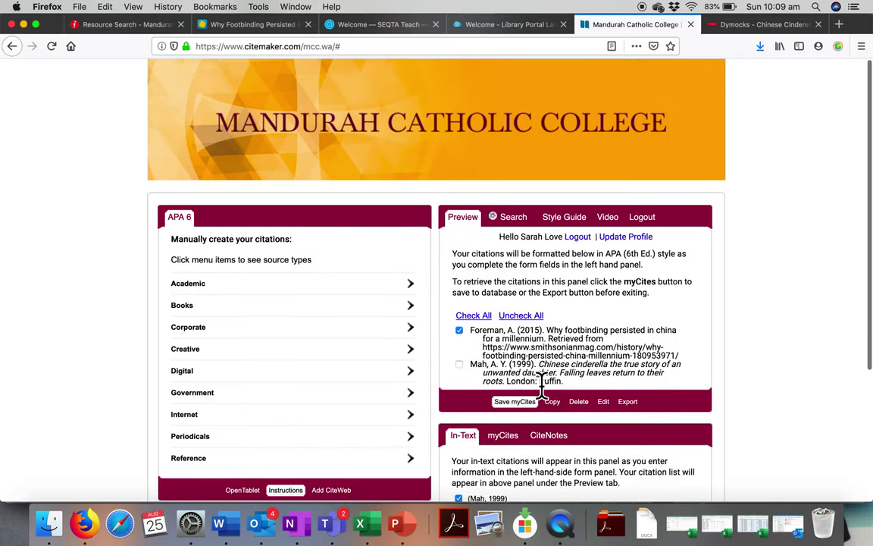